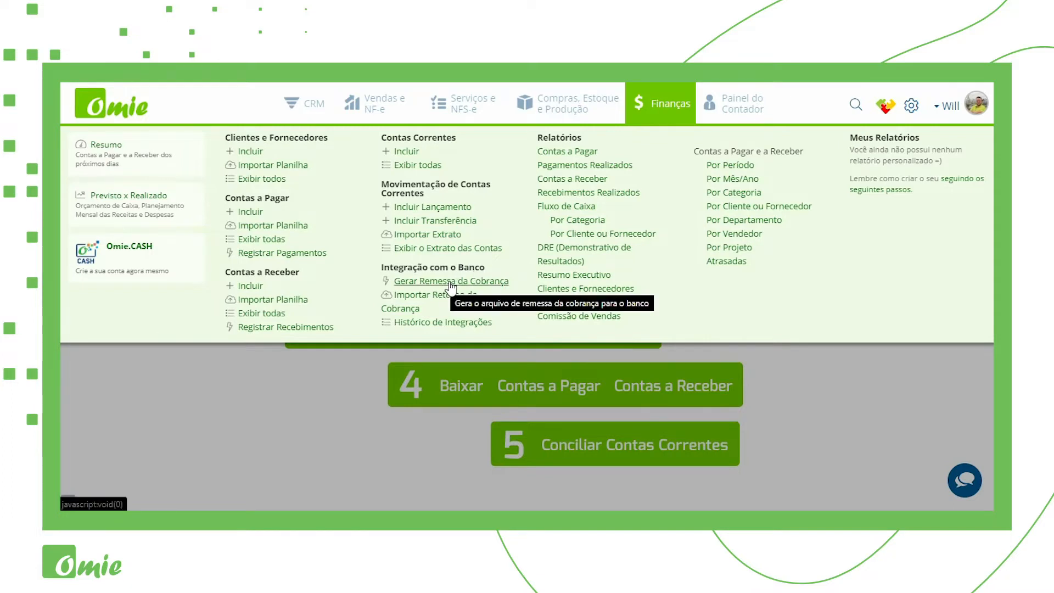
Start generating a collection remittance for the Itaú Unibanco current account and proceed to selecting its receivables
{"action": "left_click", "coordinate": [449, 282]}
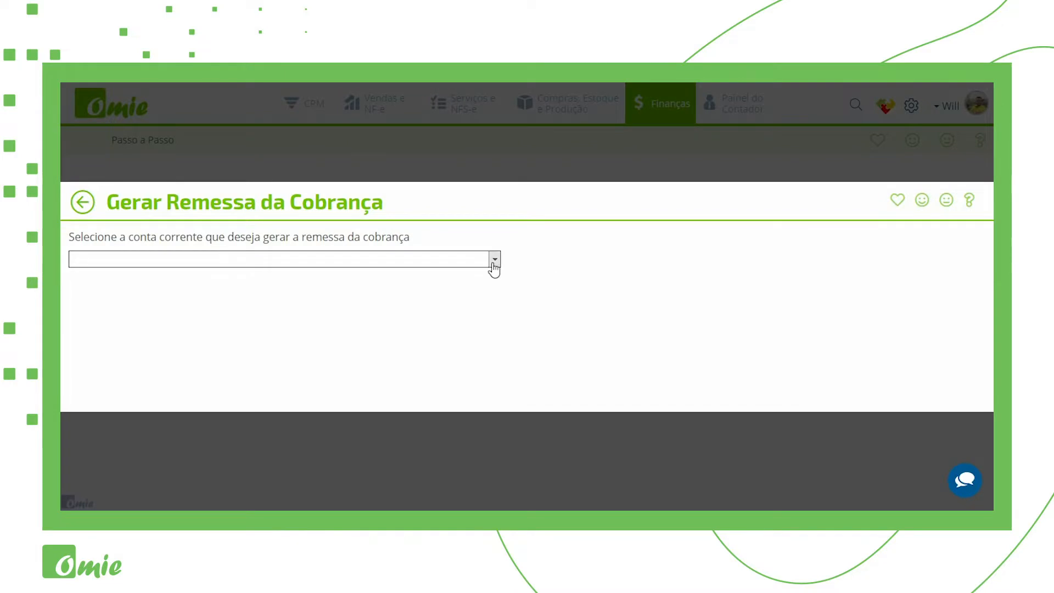
{"action": "left_click", "coordinate": [493, 263]}
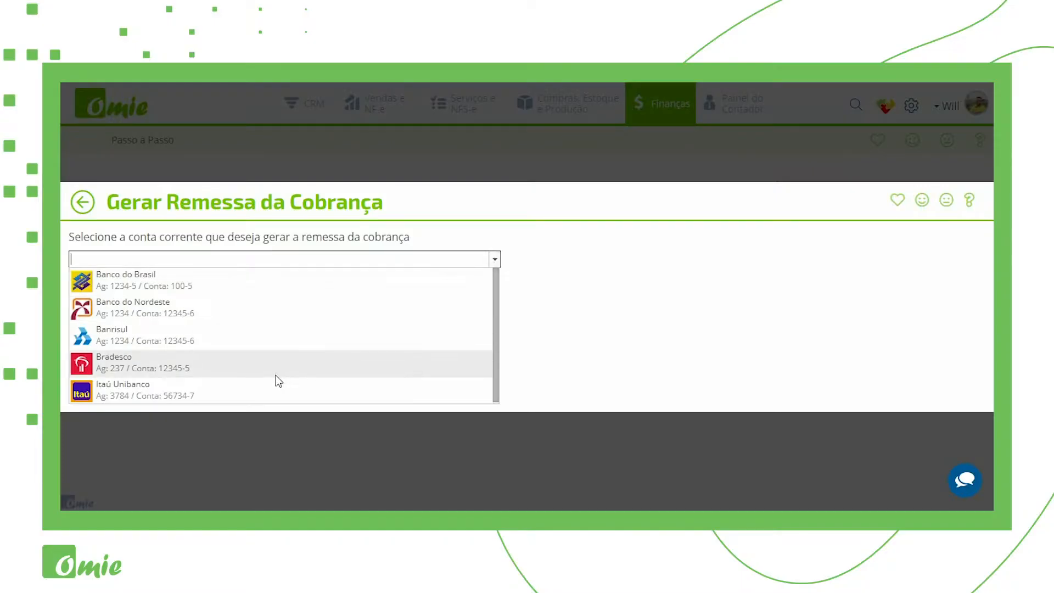
{"action": "left_click", "coordinate": [259, 390]}
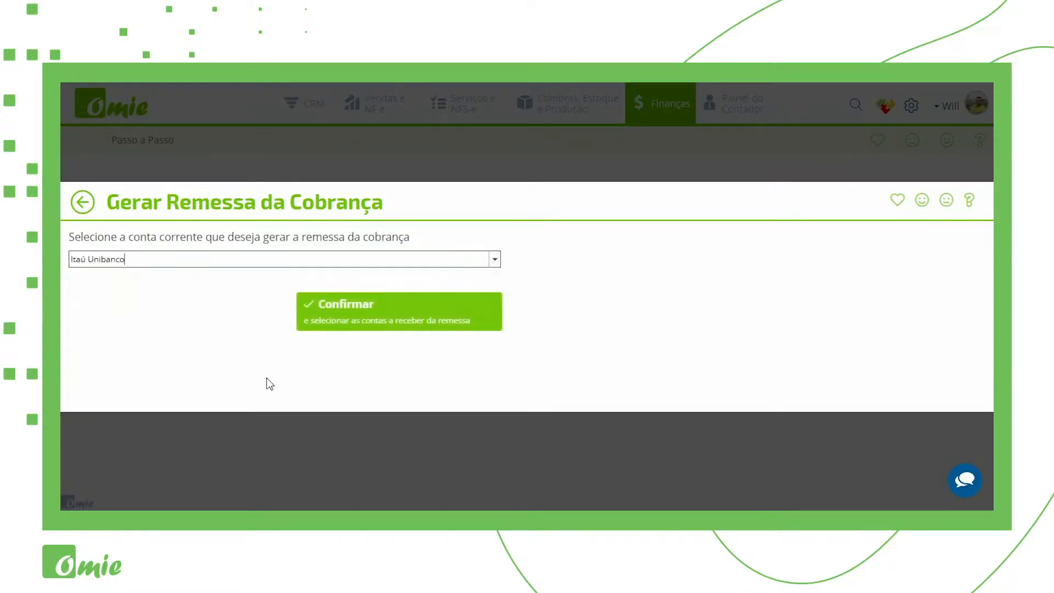
{"action": "left_click", "coordinate": [381, 311]}
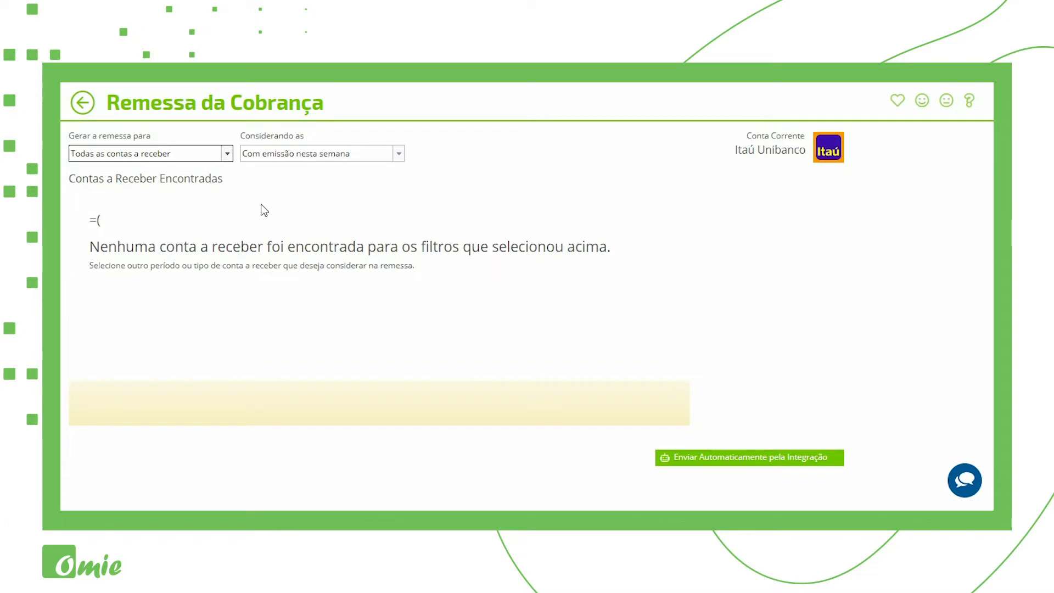
Keep all accounts receivable in the remittance and filter them to those issued today (Com emissão hoje)
{"action": "left_click", "coordinate": [227, 157]}
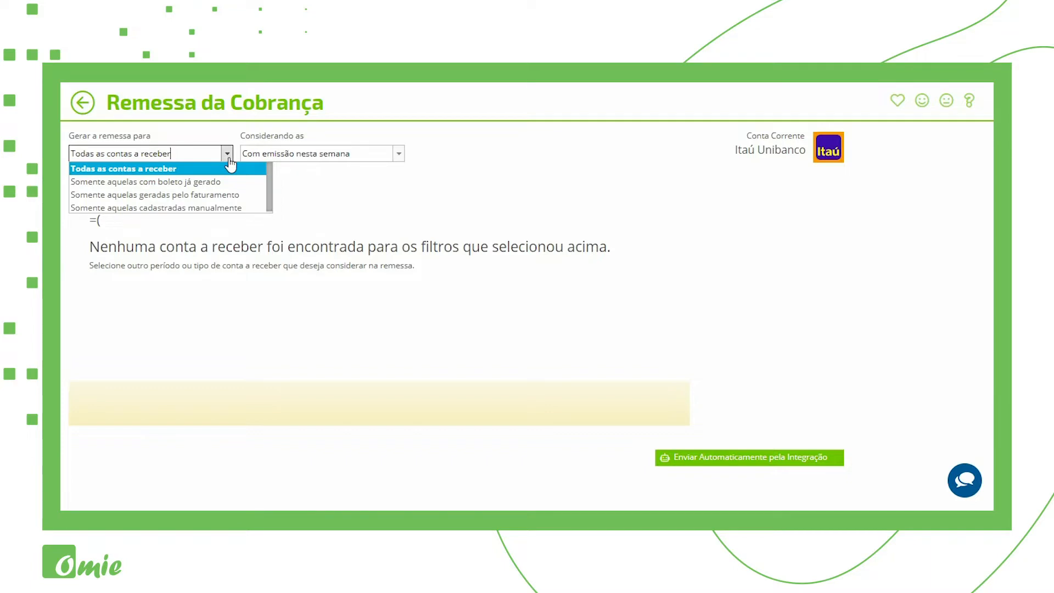
{"action": "left_click", "coordinate": [229, 159]}
{"action": "left_click", "coordinate": [397, 158]}
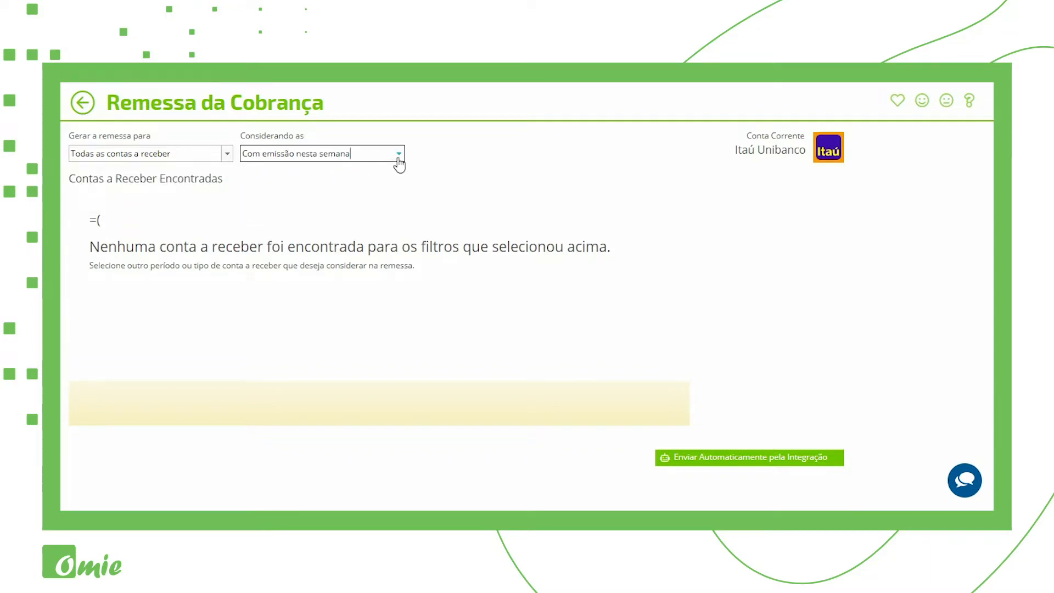
{"action": "left_click", "coordinate": [399, 158]}
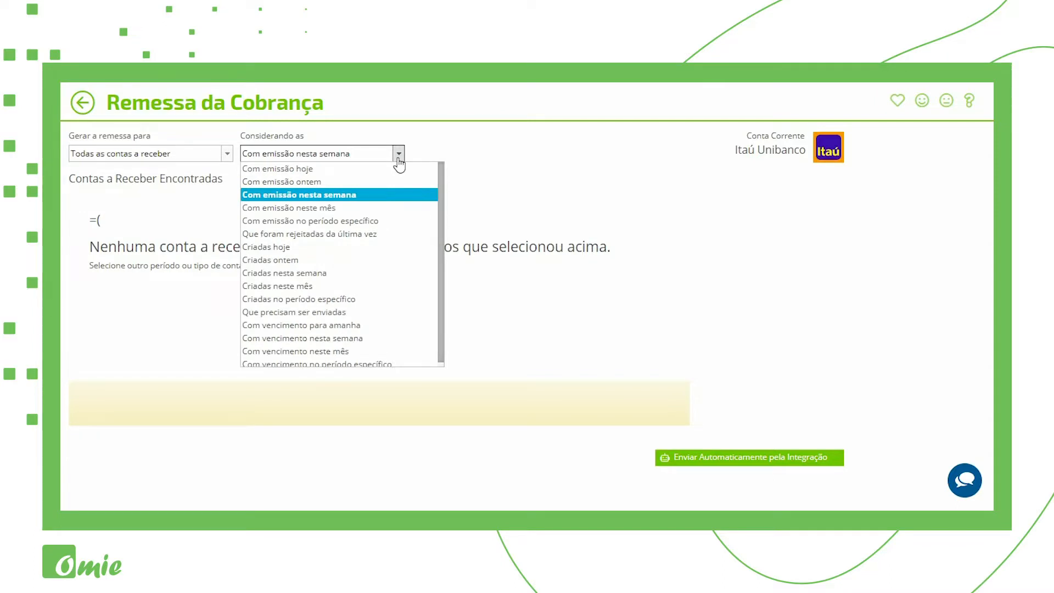
{"action": "left_click", "coordinate": [337, 170]}
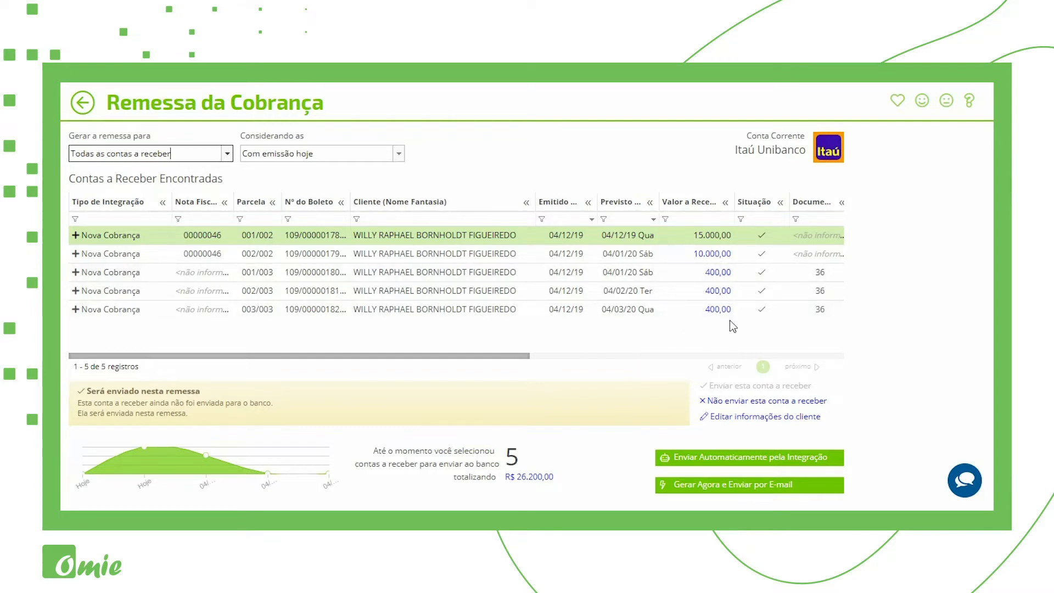
Exclude the 10.000,00 receivable (installment 002/002) from the remittance, and include it again
{"action": "left_click", "coordinate": [711, 255]}
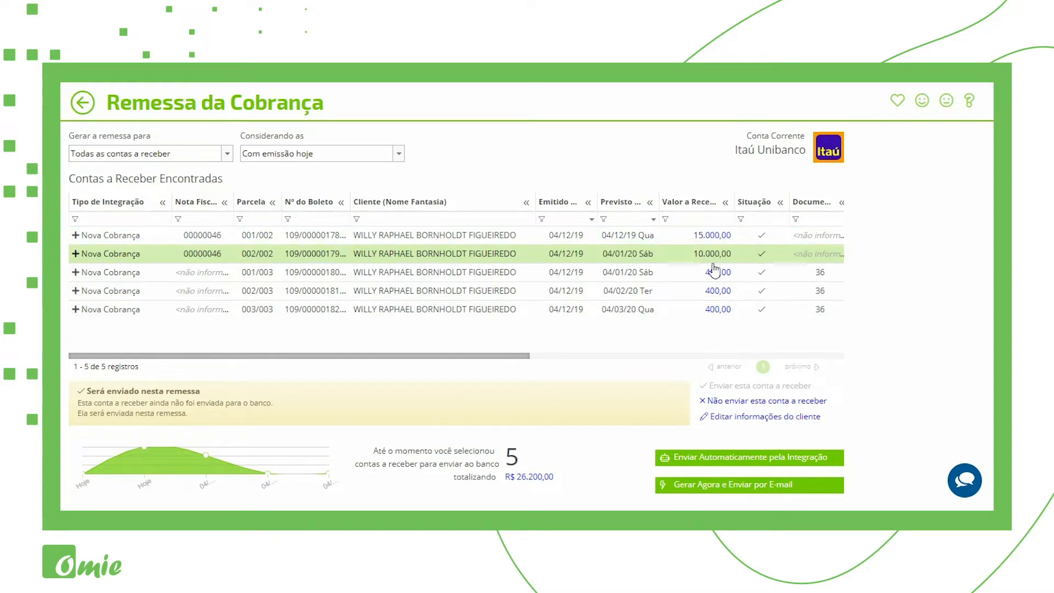
{"action": "left_click", "coordinate": [755, 405]}
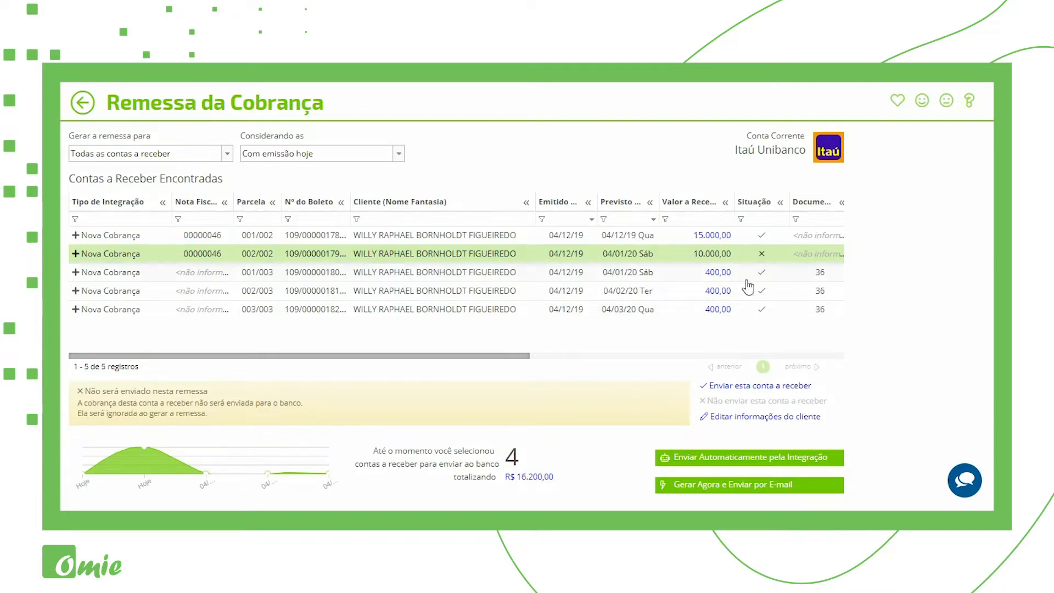
{"action": "left_click", "coordinate": [737, 387]}
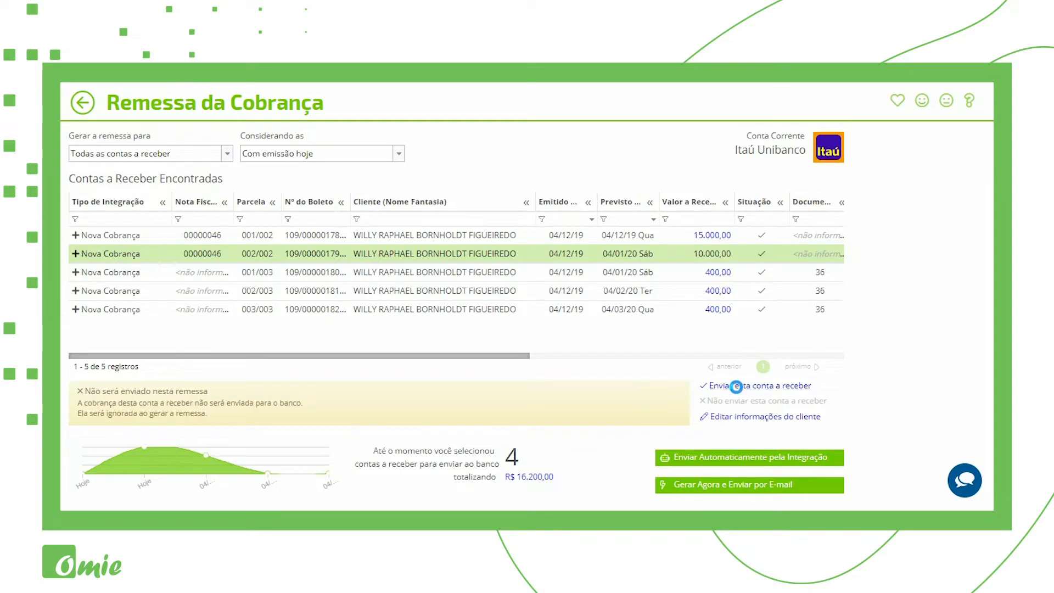
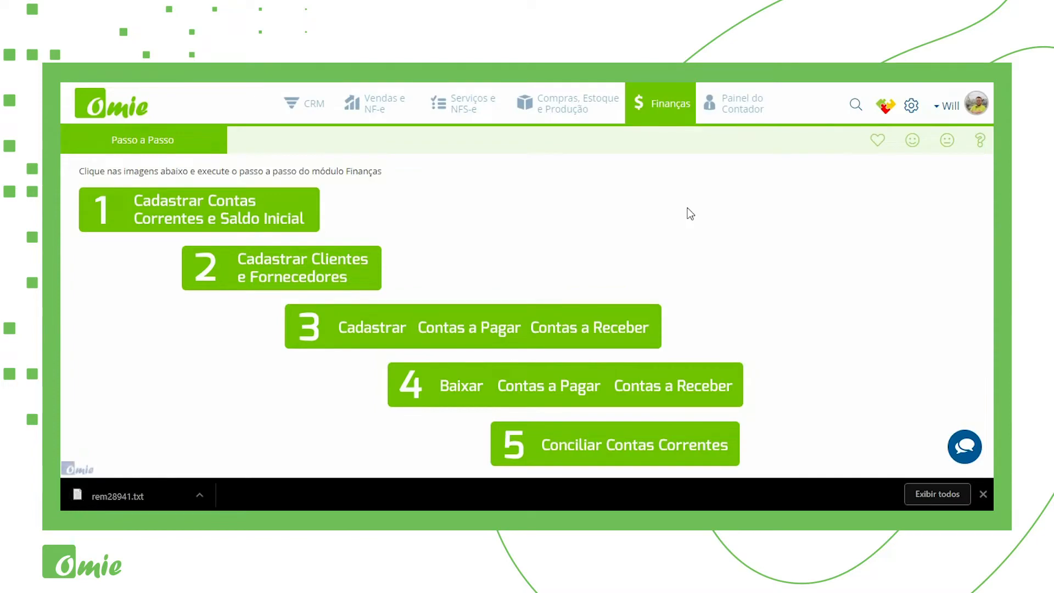
Open the downloaded remittance file rem28941.txt in Notepad, examine its records and close it
{"action": "left_click", "coordinate": [150, 497]}
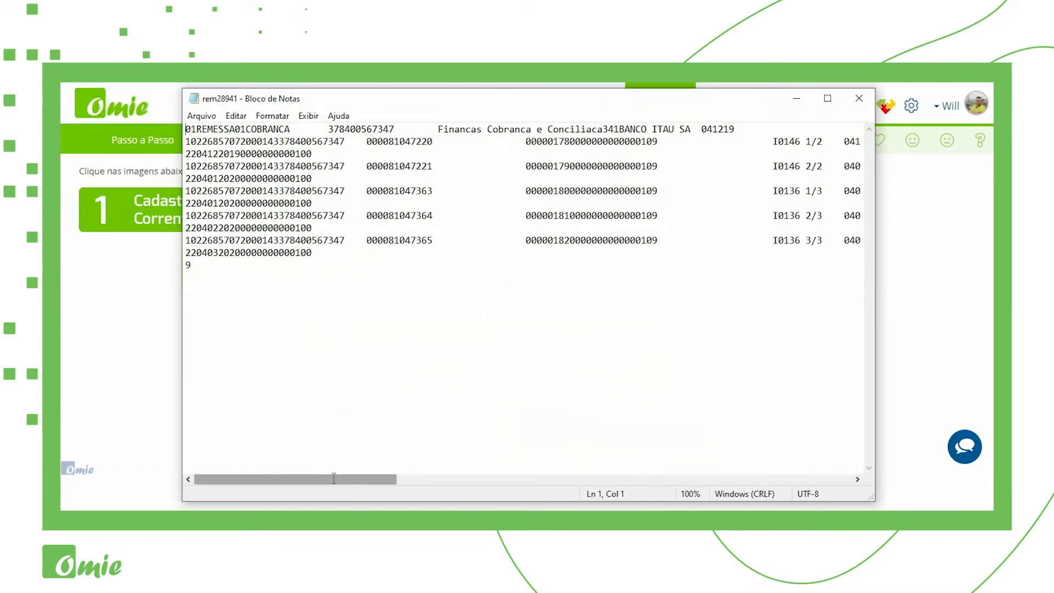
{"action": "left_click_drag", "start_coordinate": [332, 477], "coordinate": [311, 423]}
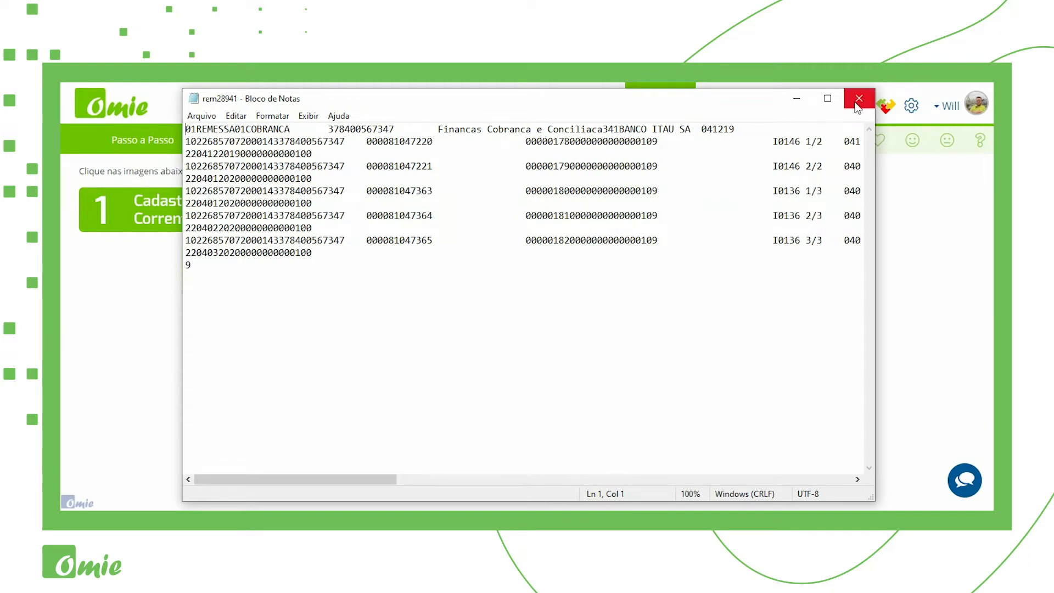
{"action": "left_click", "coordinate": [858, 99]}
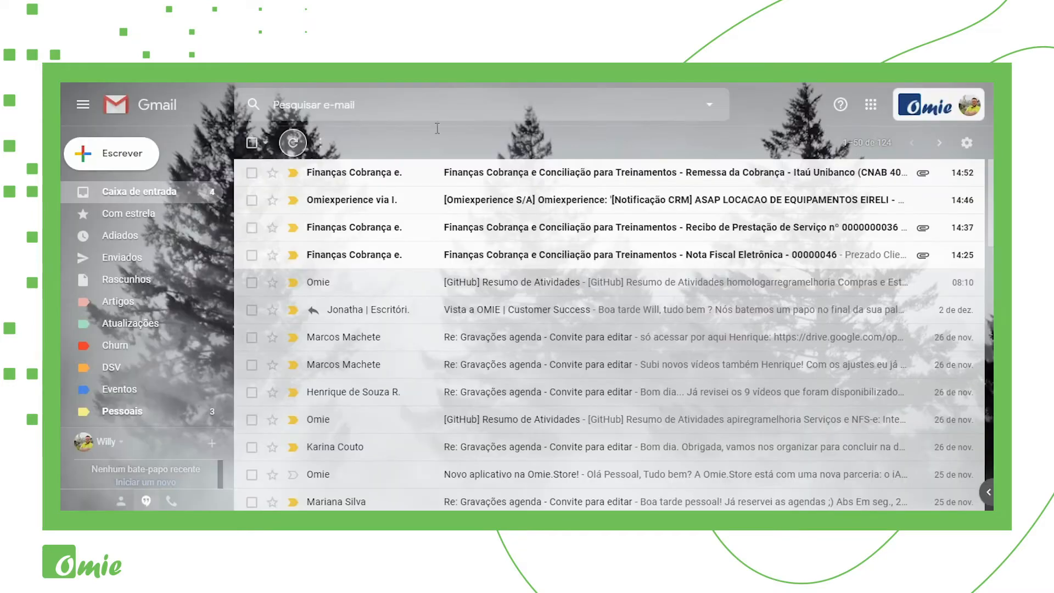
In Gmail, open the Remessa da Cobrança - Itaú Unibanco (CNAB 400) e-mail and read through to its attachments
{"action": "left_click", "coordinate": [560, 174]}
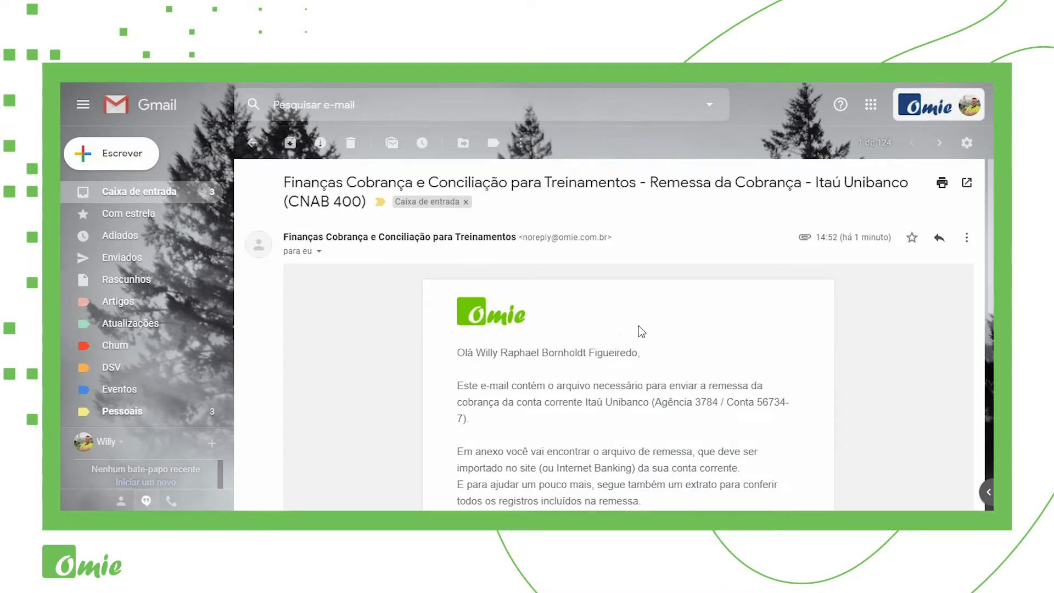
{"action": "scroll", "coordinate": [639, 326], "scroll_direction": "down", "scroll_amount": 1}
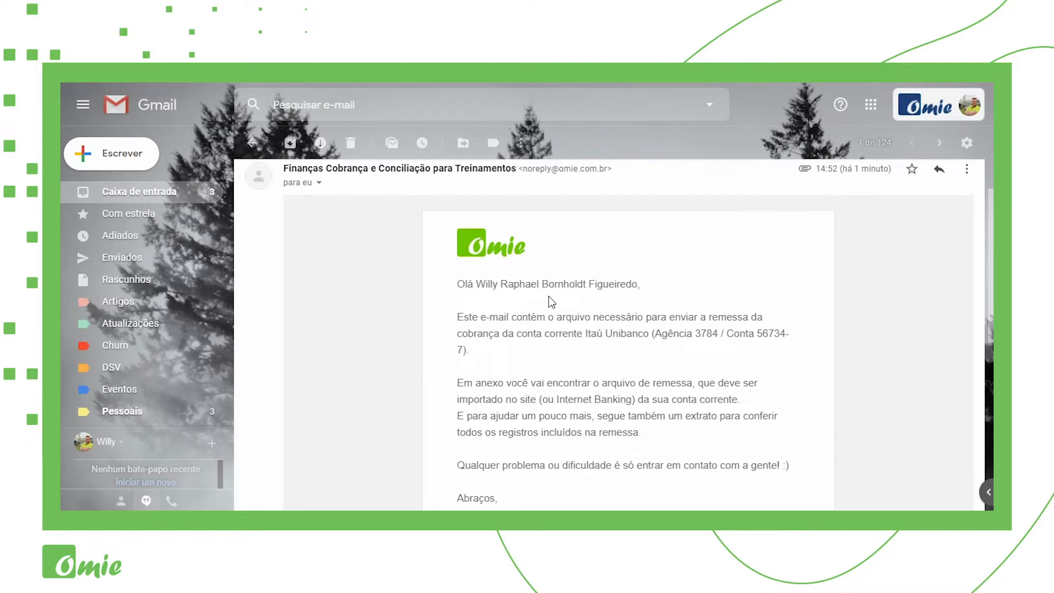
{"action": "scroll", "coordinate": [548, 296], "scroll_direction": "down", "scroll_amount": 1}
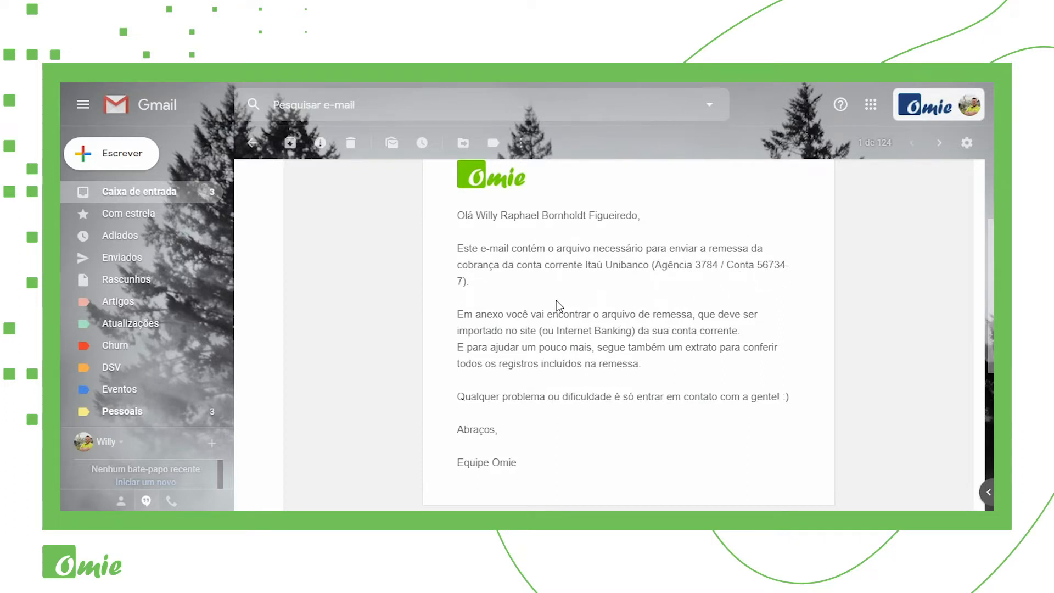
{"action": "scroll", "coordinate": [556, 301], "scroll_direction": "down", "scroll_amount": 6}
Preview the attachments rem28941.txt and Extrato_53524.pdf, enlarging the PDF statement to examine the receivables included
{"action": "left_click", "coordinate": [325, 336]}
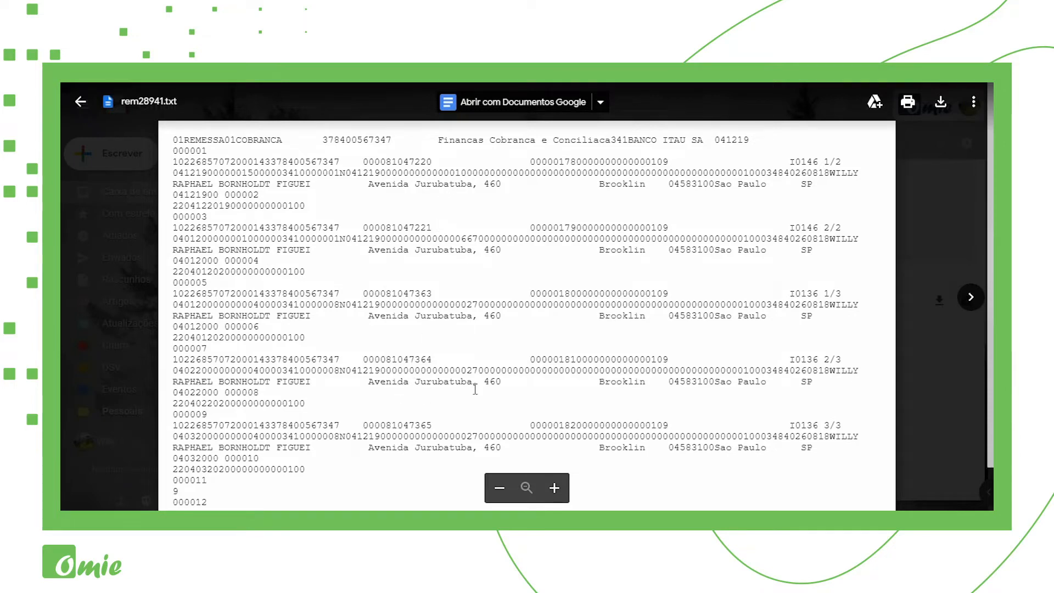
{"action": "left_click", "coordinate": [970, 297]}
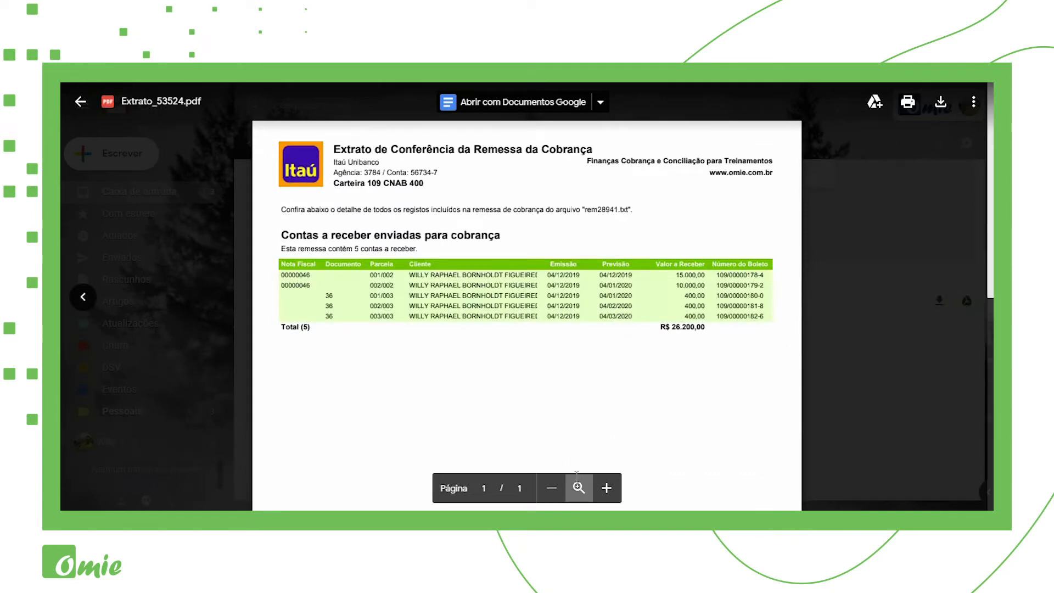
{"action": "left_click", "coordinate": [579, 488]}
{"action": "scroll", "coordinate": [526, 403], "scroll_direction": "up", "scroll_amount": 2}
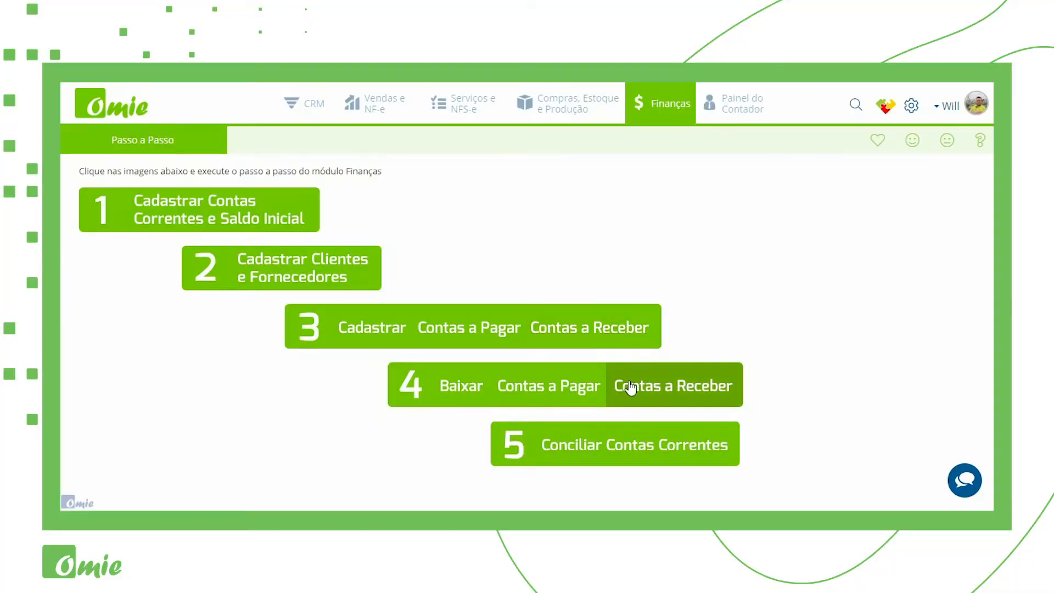
Switch back to Omie, open the accounts receivable settlement board and look through the pending receipts
{"action": "left_click", "coordinate": [665, 390]}
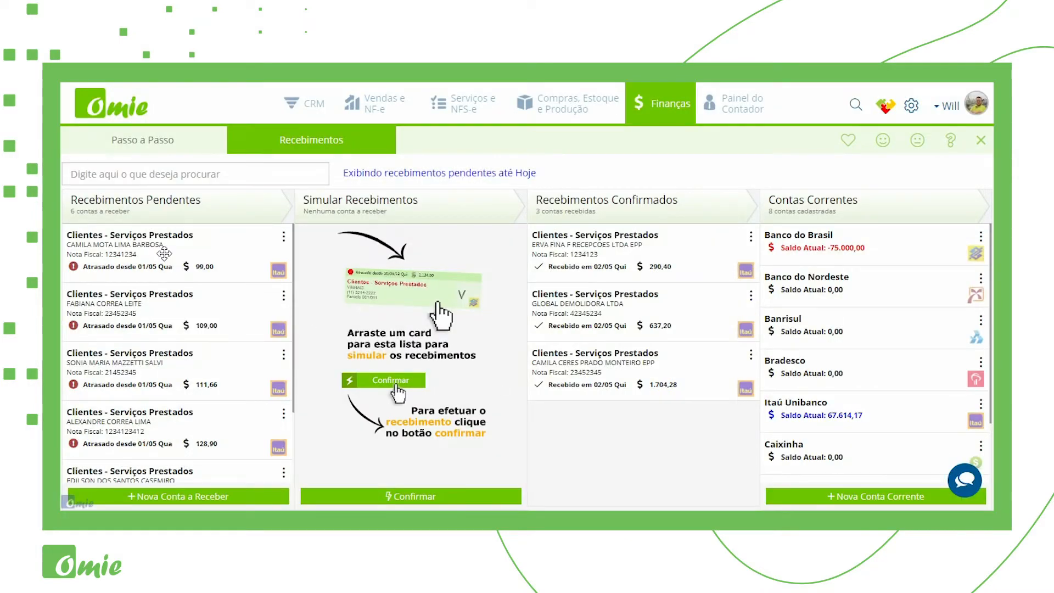
{"action": "scroll", "coordinate": [231, 394], "scroll_direction": "down", "scroll_amount": 2}
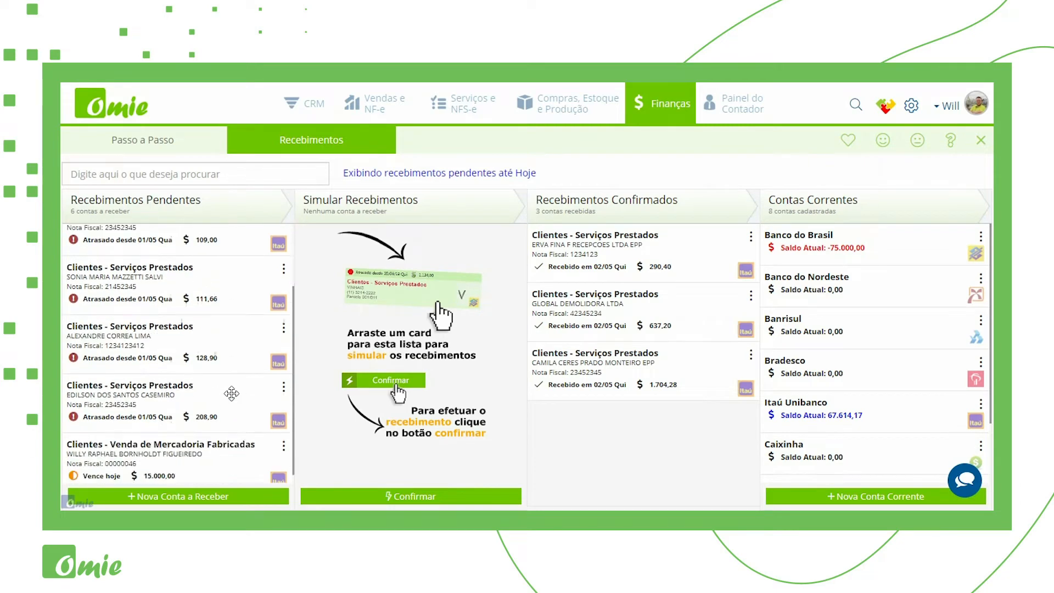
{"action": "scroll", "coordinate": [231, 393], "scroll_direction": "up", "scroll_amount": 2}
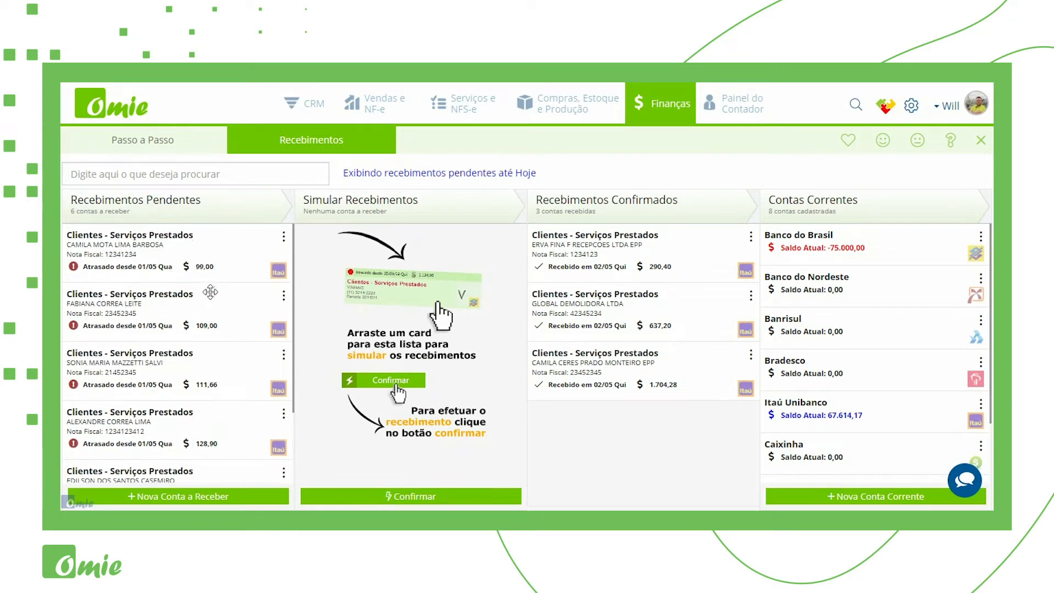
{"action": "mouse_move", "coordinate": [199, 258]}
{"action": "left_mouse_down"}
{"action": "mouse_move", "coordinate": [481, 286]}
{"action": "mouse_move", "coordinate": [631, 275]}
{"action": "mouse_move", "coordinate": [211, 261]}
{"action": "left_mouse_up"}
Start importing a collection return for the Itaú Unibanco account, using a return file from the computer
{"action": "left_click", "coordinate": [663, 119]}
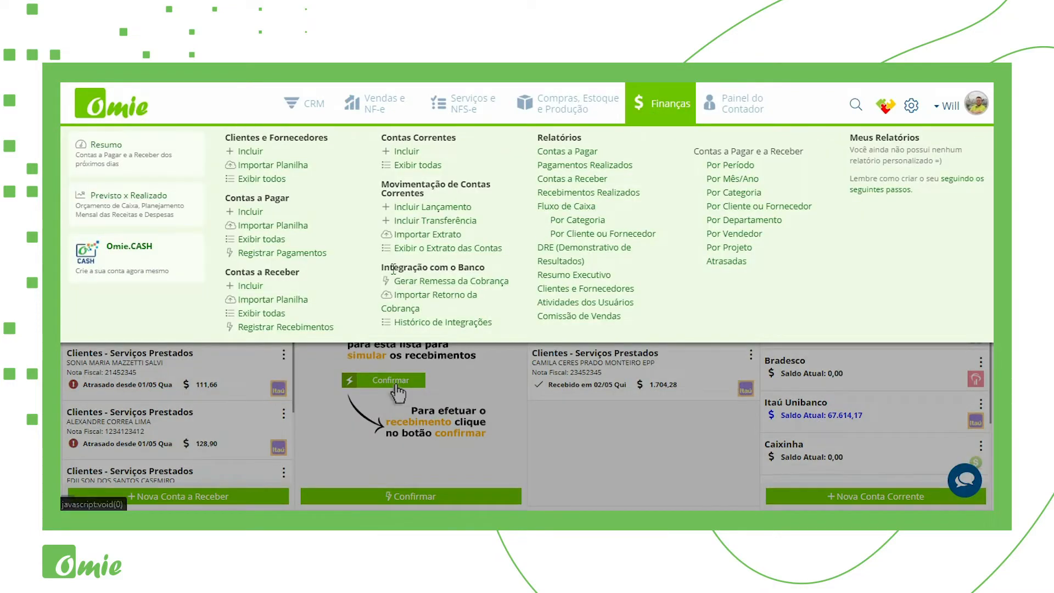
{"action": "left_click", "coordinate": [421, 300]}
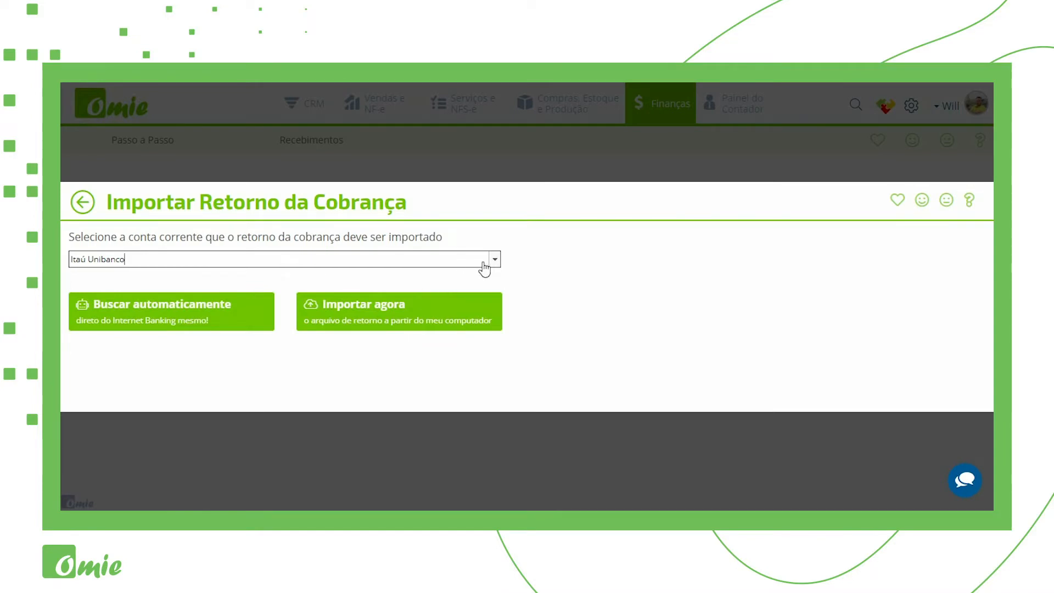
{"action": "left_click", "coordinate": [496, 258]}
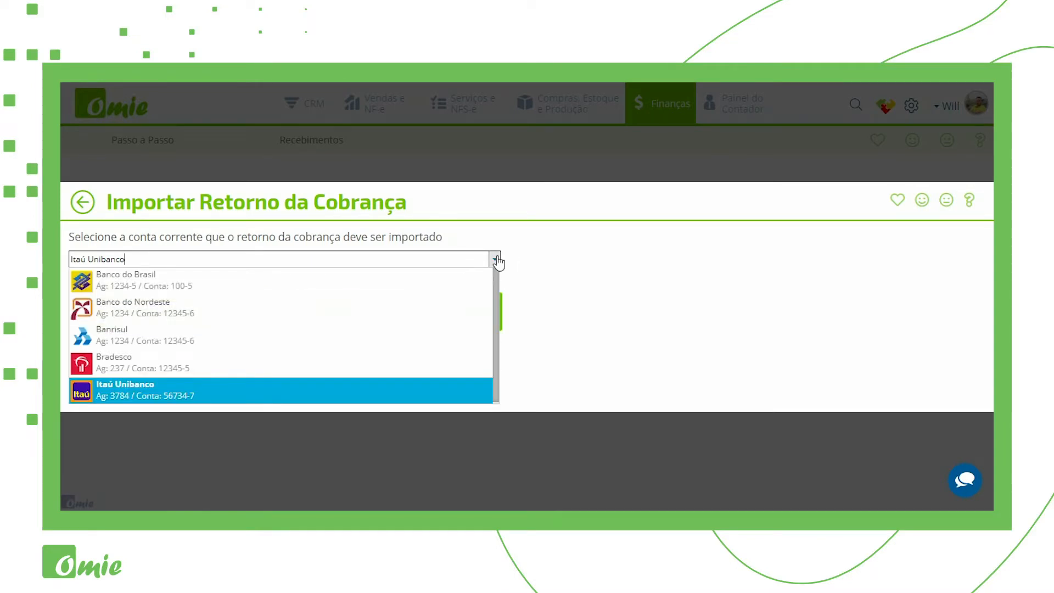
{"action": "left_click", "coordinate": [150, 393]}
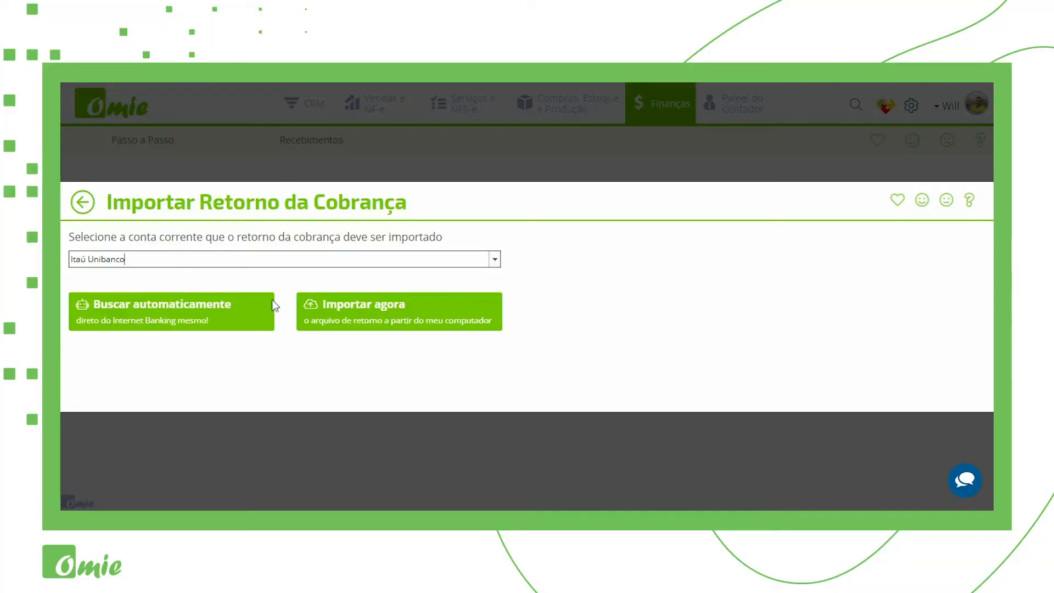
{"action": "left_click", "coordinate": [417, 323]}
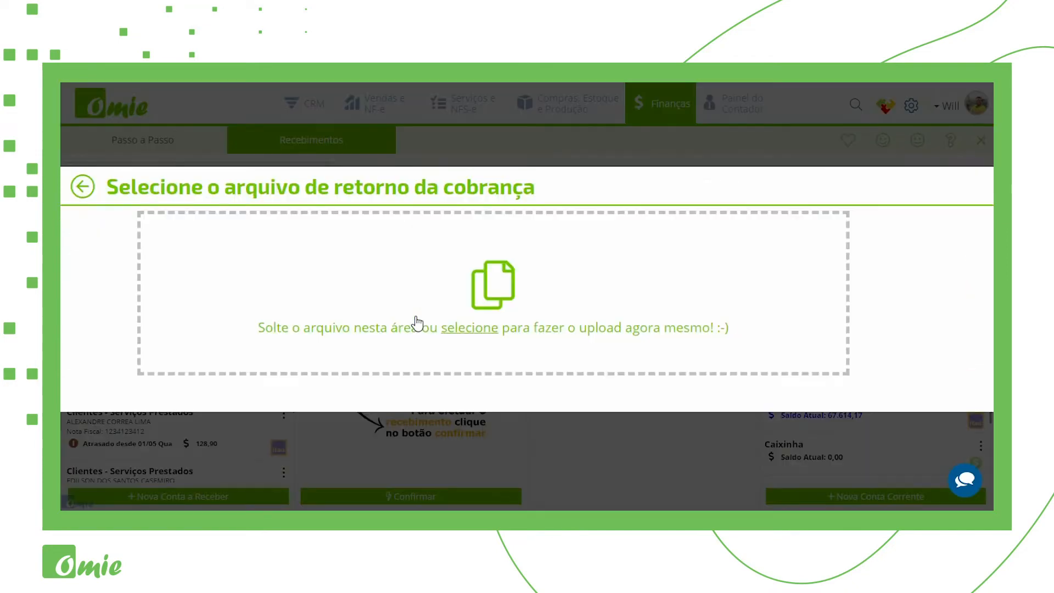
Upload the return file CN26084A.RET for import
{"action": "left_click", "coordinate": [484, 299]}
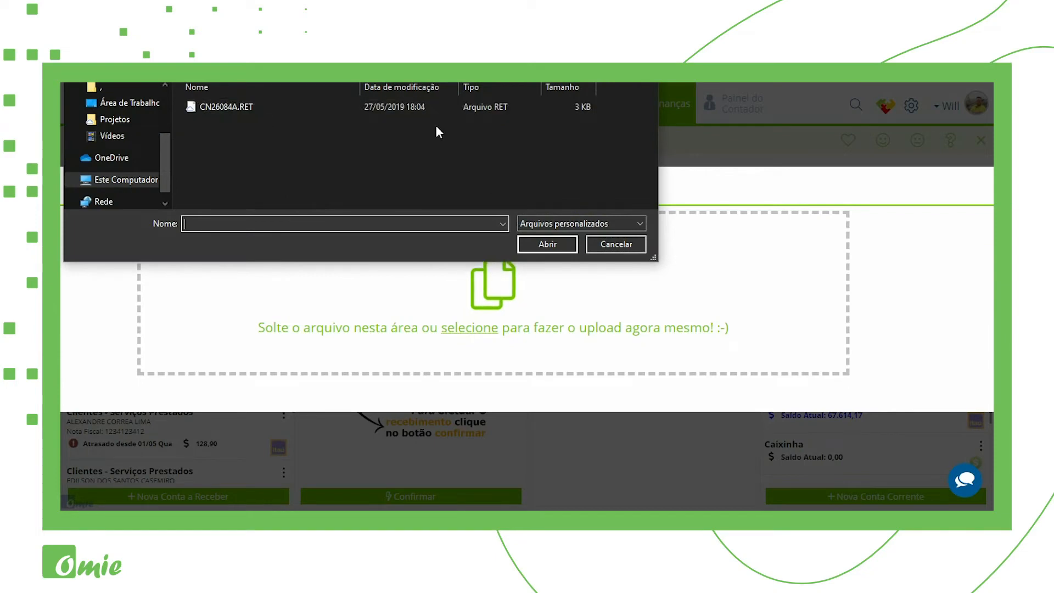
{"action": "left_click", "coordinate": [489, 108]}
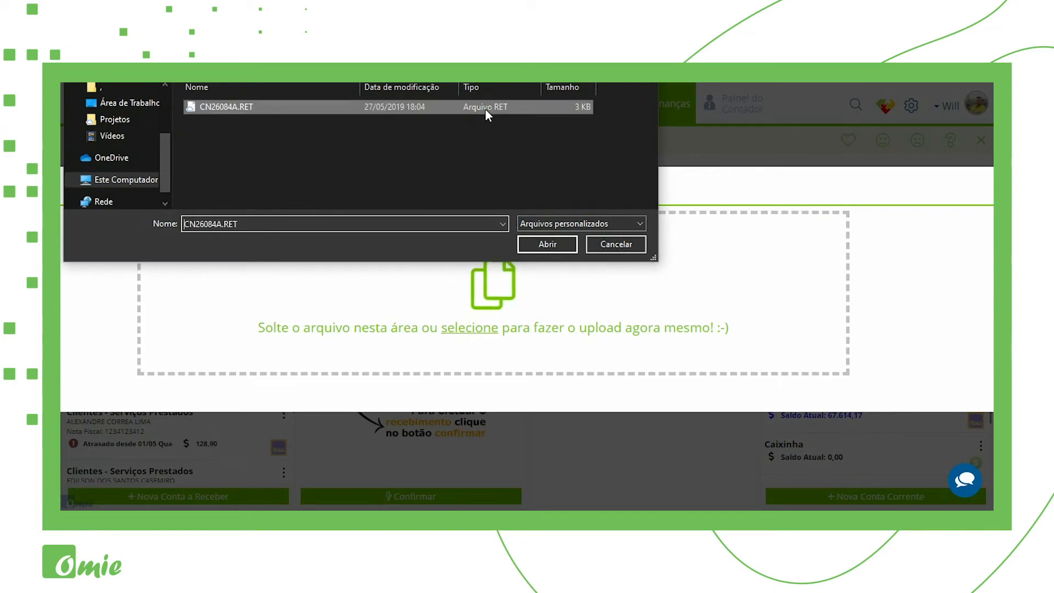
{"action": "left_click", "coordinate": [557, 243]}
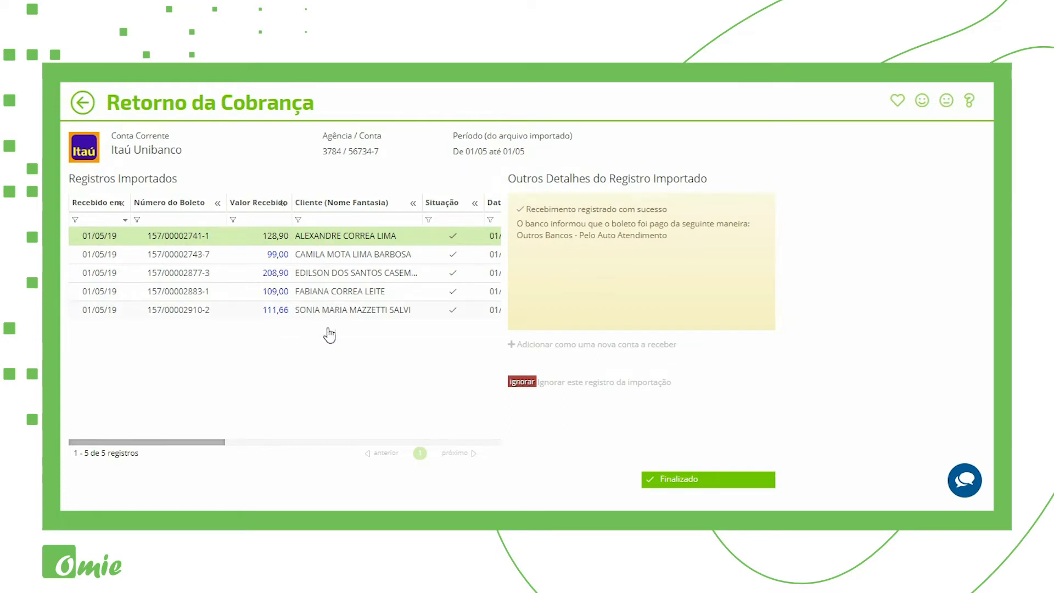
Examine the remaining columns of the imported return records and finalize the collection return
{"action": "left_click_drag", "start_coordinate": [211, 443], "coordinate": [301, 452]}
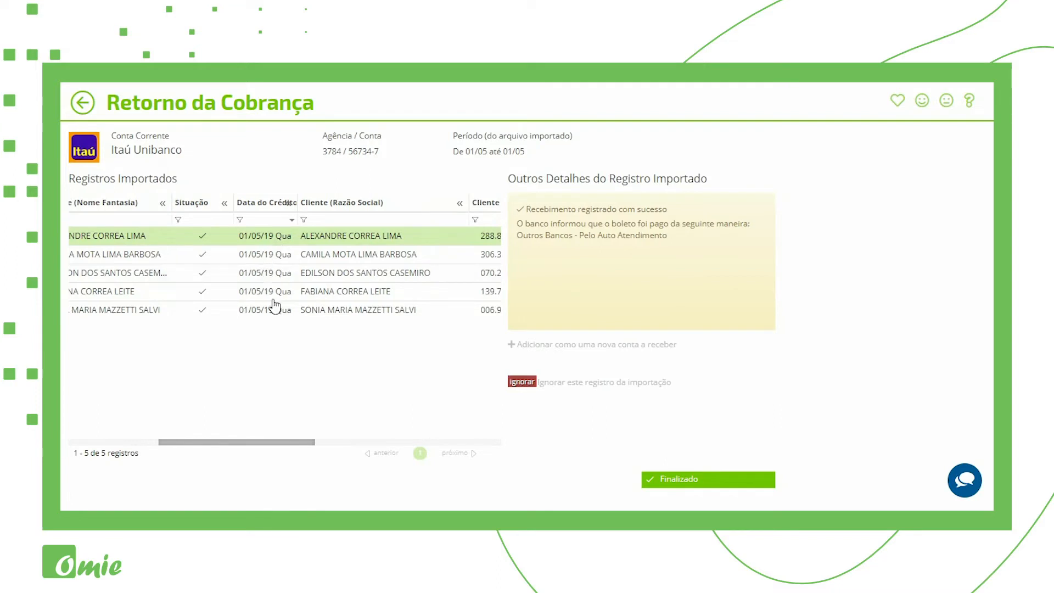
{"action": "left_click_drag", "start_coordinate": [278, 446], "coordinate": [430, 463]}
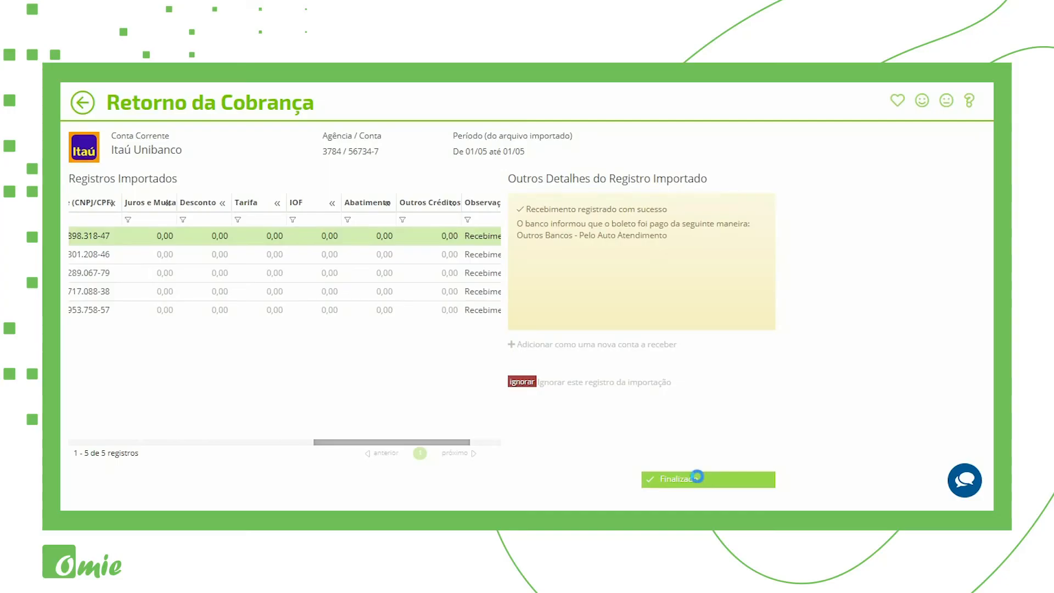
{"action": "left_click", "coordinate": [696, 476]}
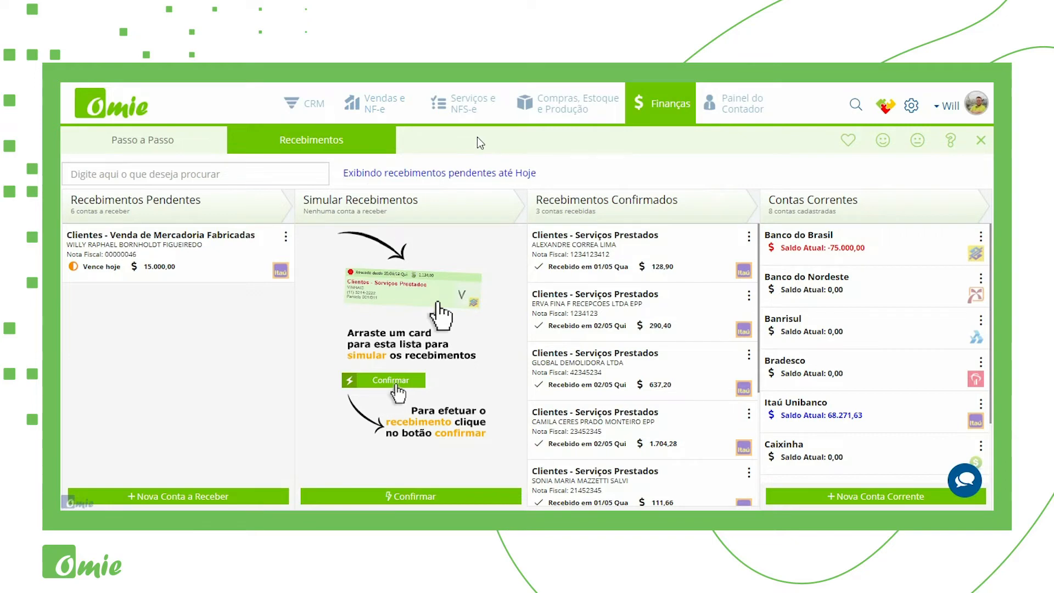
Open the history of bank integrations, select the rem28941.txt remittance and look through the listed collection remittances and returns
{"action": "left_click", "coordinate": [660, 110]}
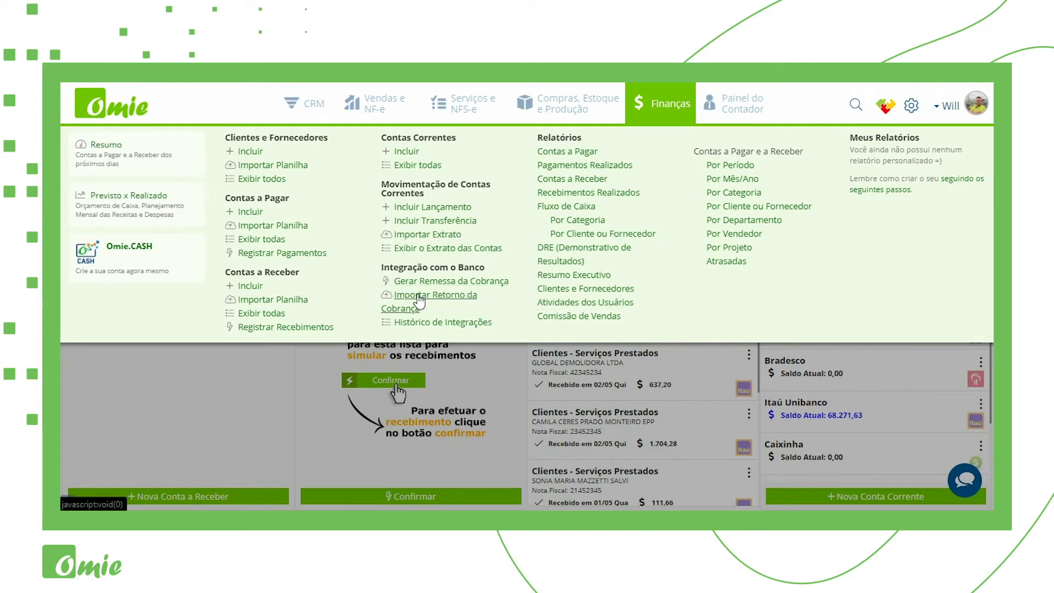
{"action": "left_click", "coordinate": [430, 324]}
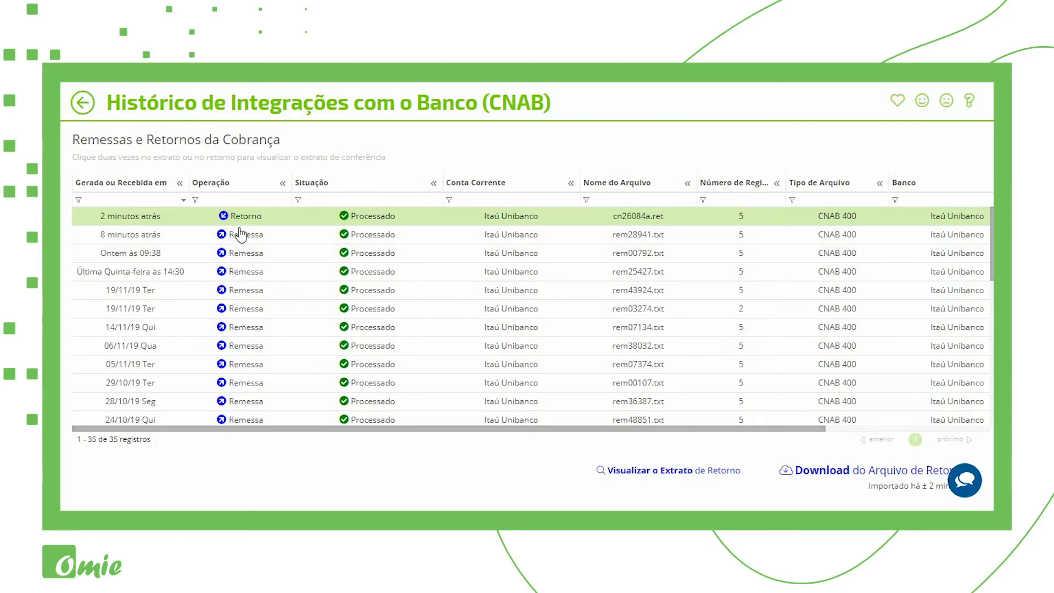
{"action": "mouse_move", "coordinate": [138, 223]}
{"action": "left_click", "coordinate": [172, 241]}
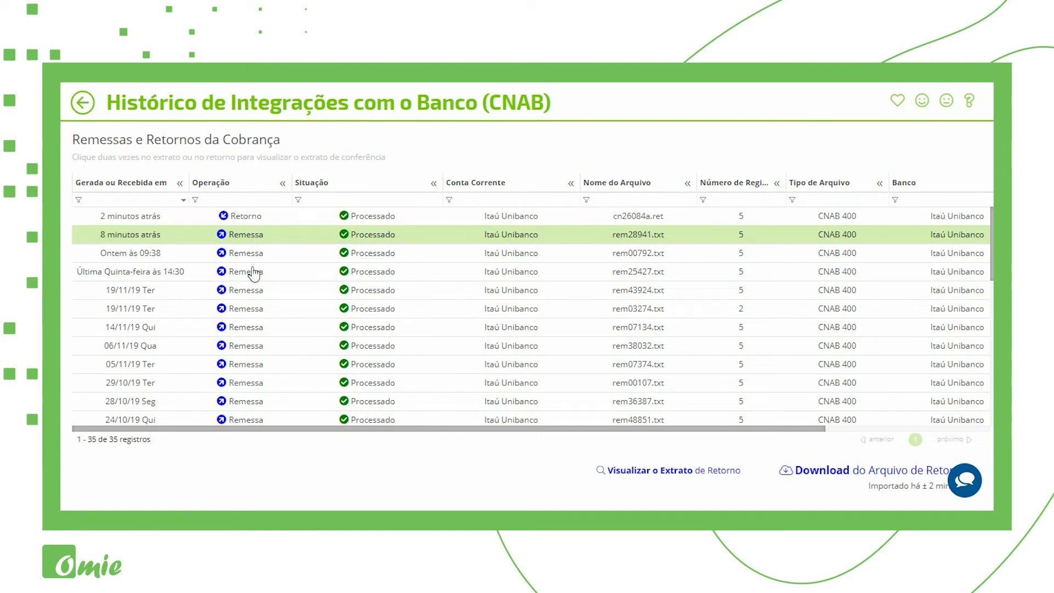
{"action": "scroll", "coordinate": [127, 262], "scroll_direction": "down", "scroll_amount": 7}
{"action": "scroll", "coordinate": [154, 291], "scroll_direction": "down", "scroll_amount": 3}
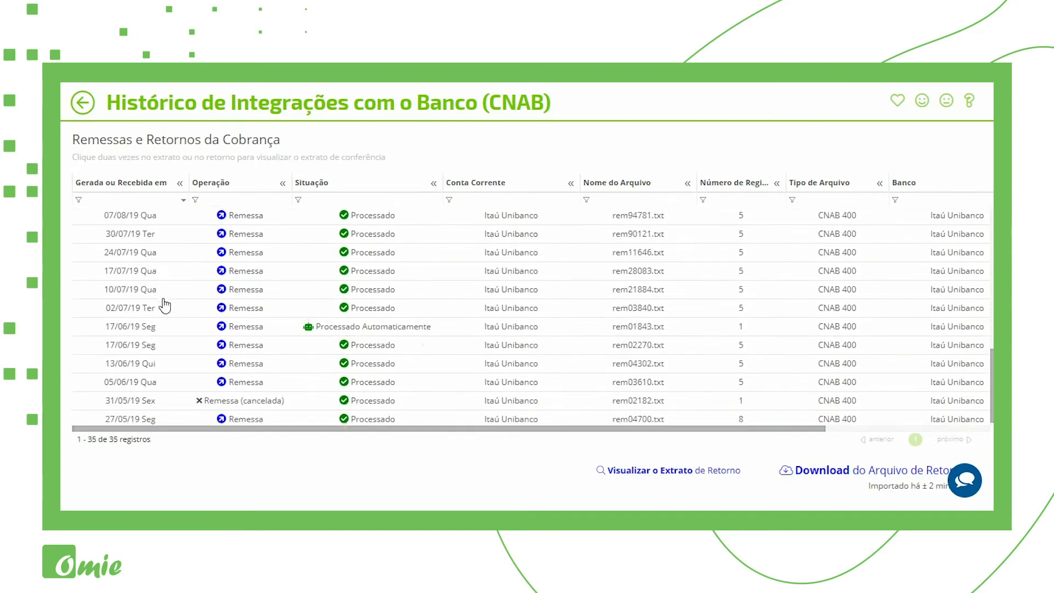
{"action": "scroll", "coordinate": [180, 330], "scroll_direction": "up", "scroll_amount": 10}
{"action": "scroll", "coordinate": [184, 340], "scroll_direction": "up", "scroll_amount": 1}
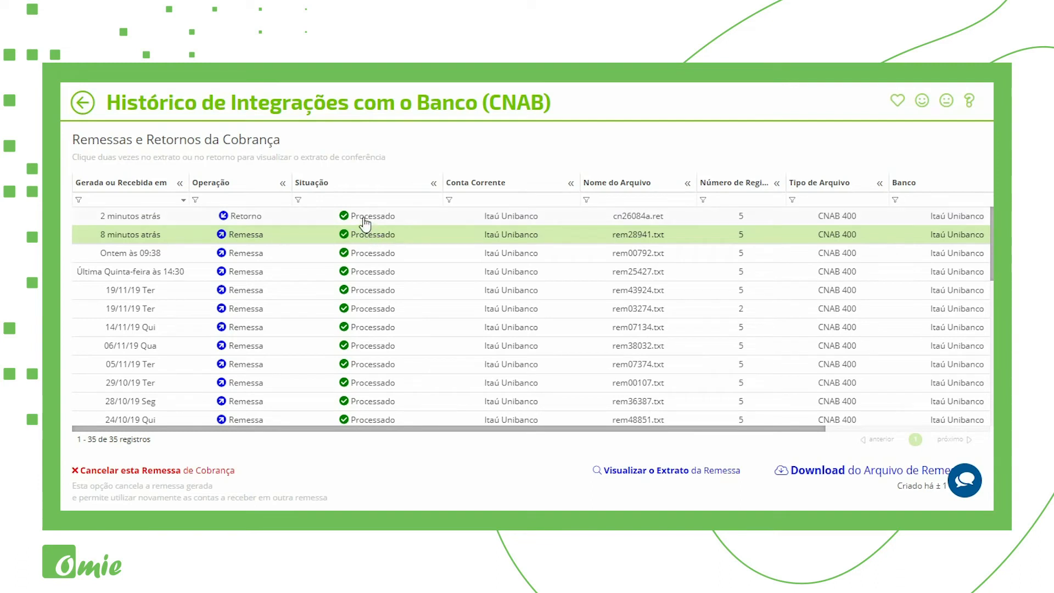
View the verification statement of the rem28941.txt remittance and enlarge the page to the full viewer width
{"action": "left_click", "coordinate": [664, 477]}
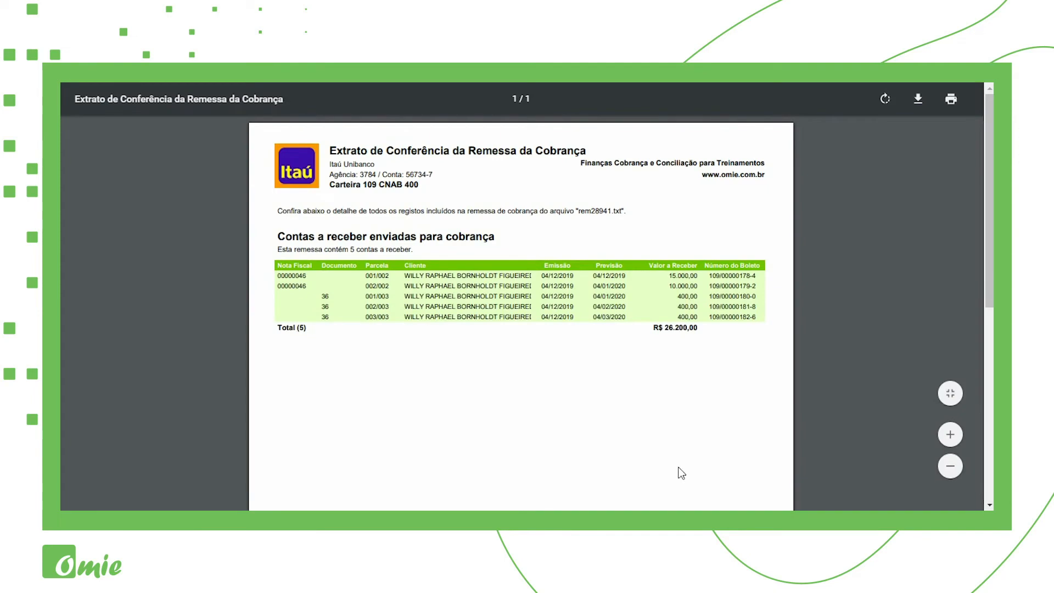
{"action": "left_click", "coordinate": [950, 393]}
{"action": "left_click", "coordinate": [950, 393]}
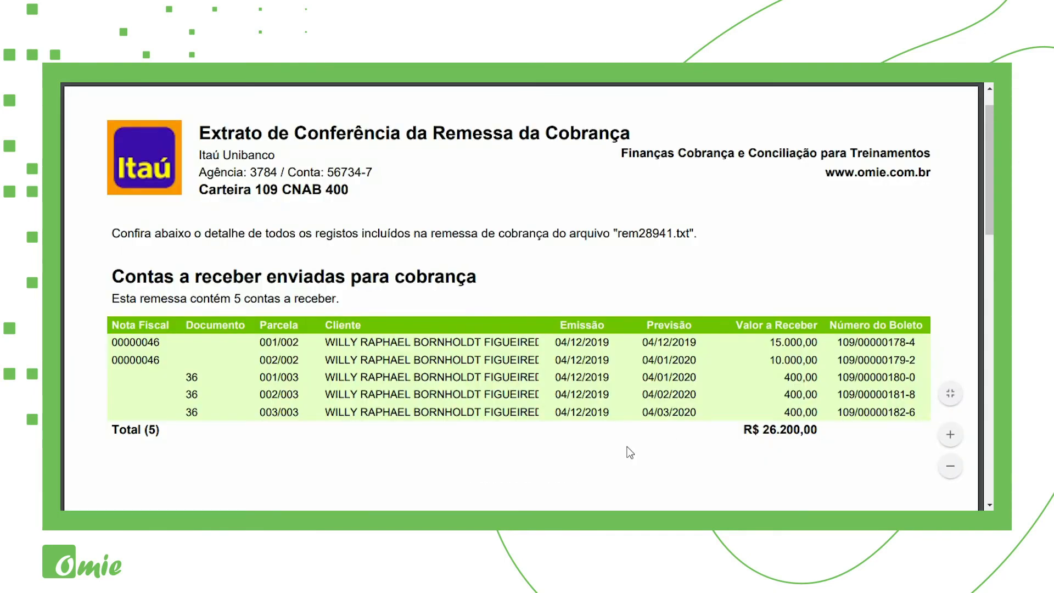